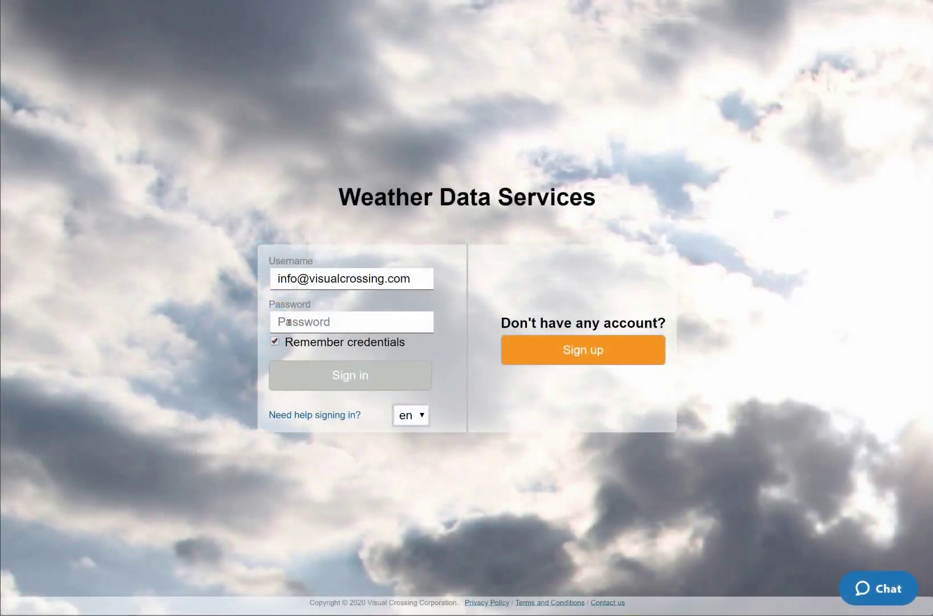
Step: Sign in to Visual Crossing Weather Data Services with the account password
{"action": "type", "text": "••••••••"}
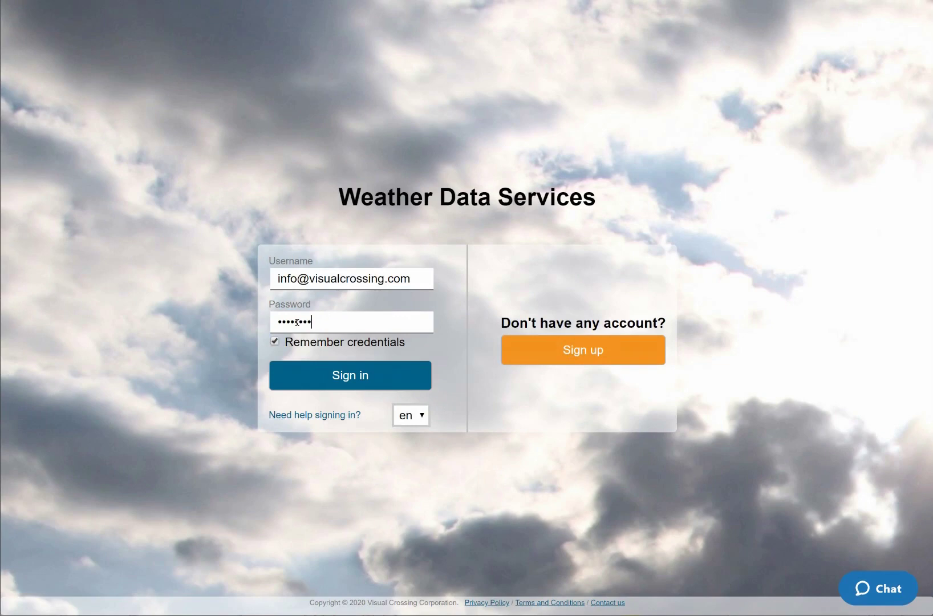
{"action": "key", "text": "Return"}
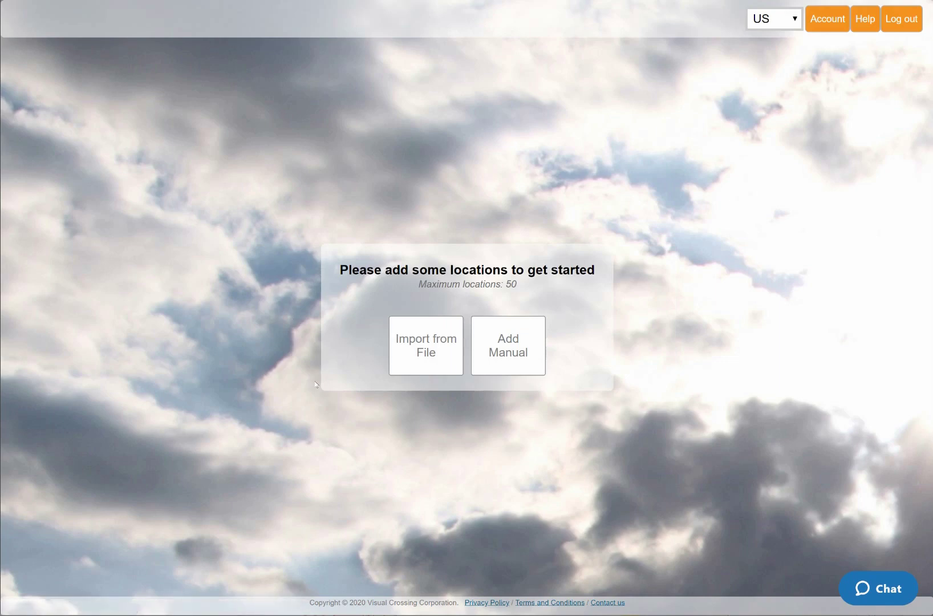
Step: Import the StoreList file as locations, using the Store Name column as each location's name
{"action": "left_click", "coordinate": [423, 354]}
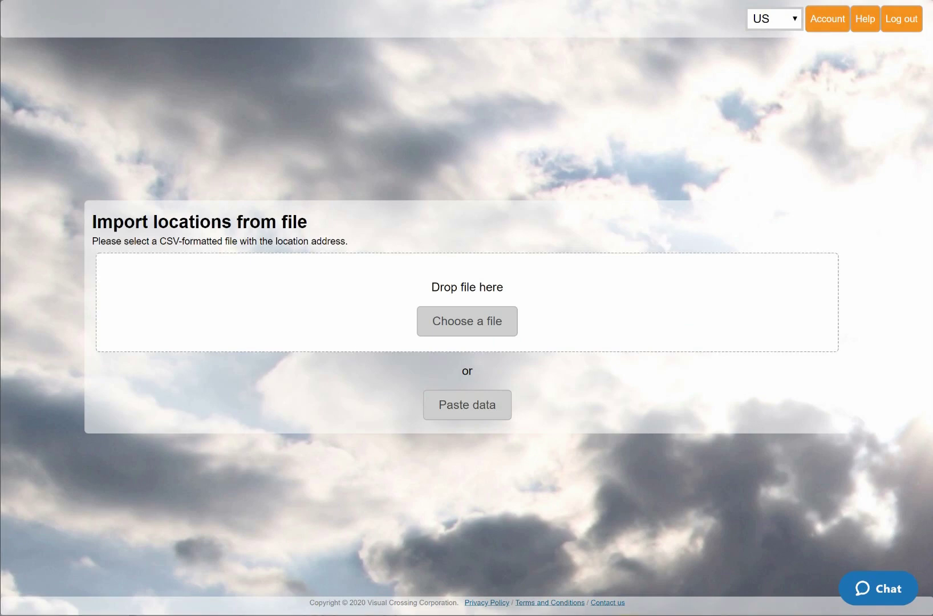
{"action": "left_click_drag", "start_coordinate": [159, 399], "coordinate": [418, 324]}
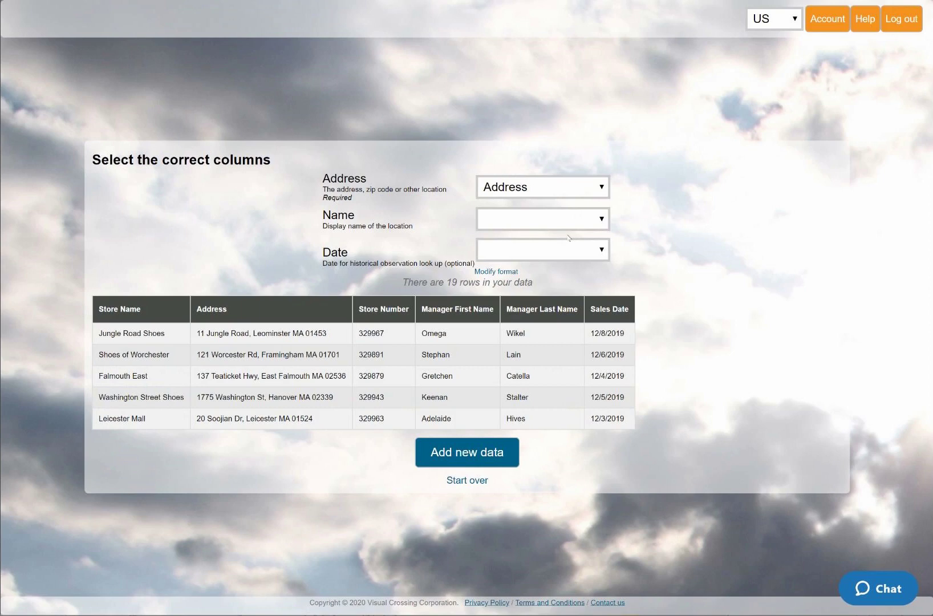
{"action": "left_click", "coordinate": [602, 219]}
{"action": "left_click", "coordinate": [565, 250]}
Step: Add the 19 imported stores and request their daily (Day interval) forecast data
{"action": "left_click", "coordinate": [483, 453]}
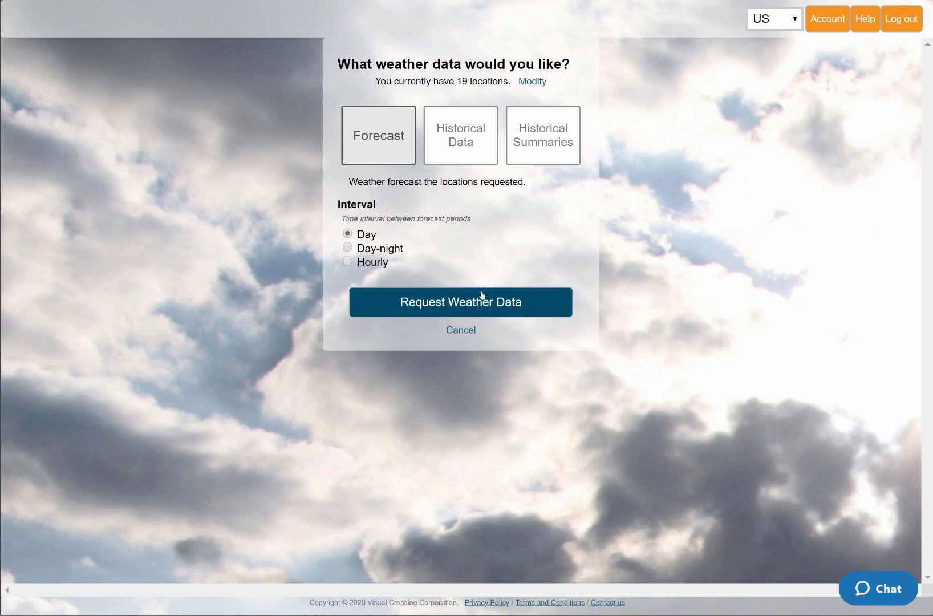
{"action": "left_click", "coordinate": [482, 295]}
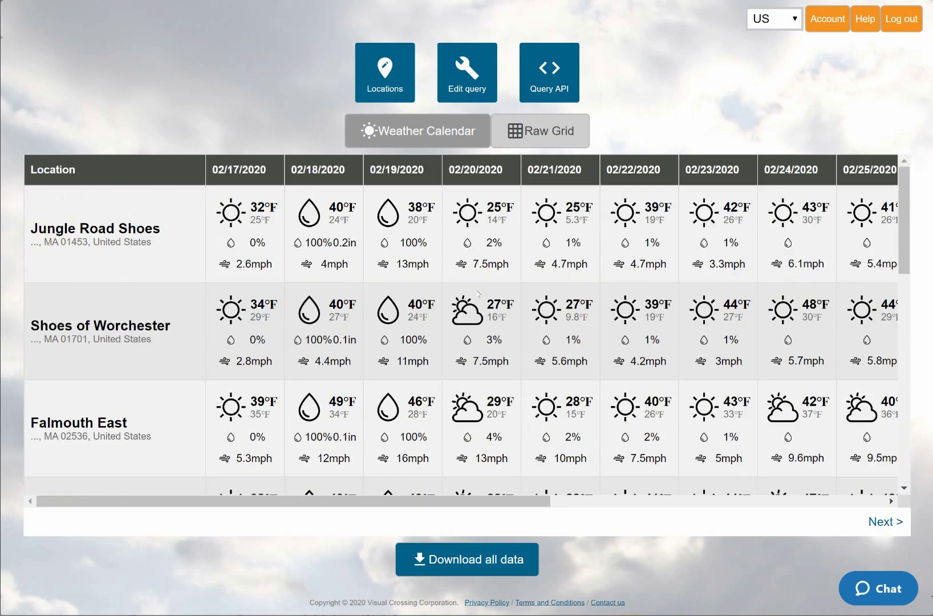
Step: Switch the forecast to the Raw Grid view and copy the full Query API URL
{"action": "left_click", "coordinate": [524, 130]}
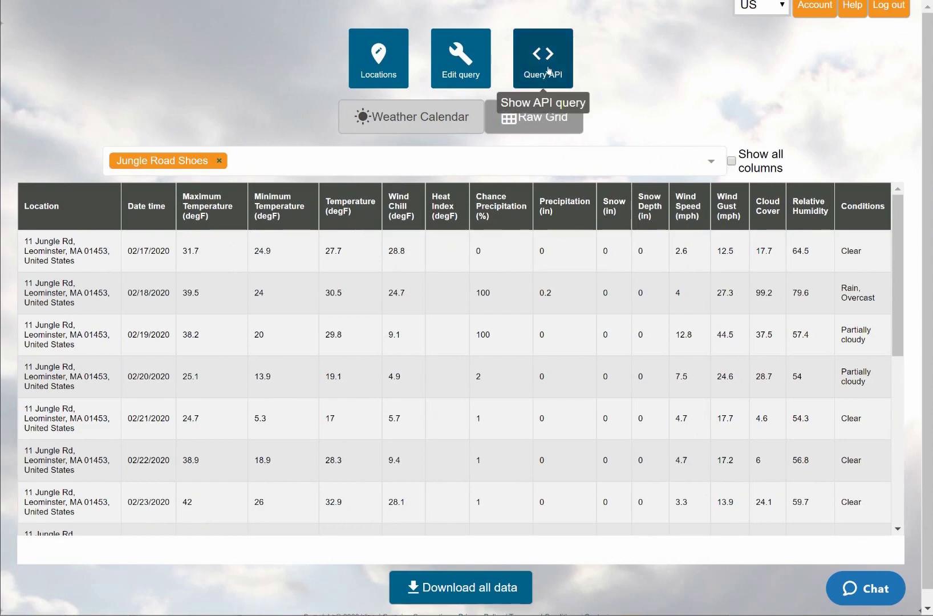
{"action": "left_click", "coordinate": [548, 68]}
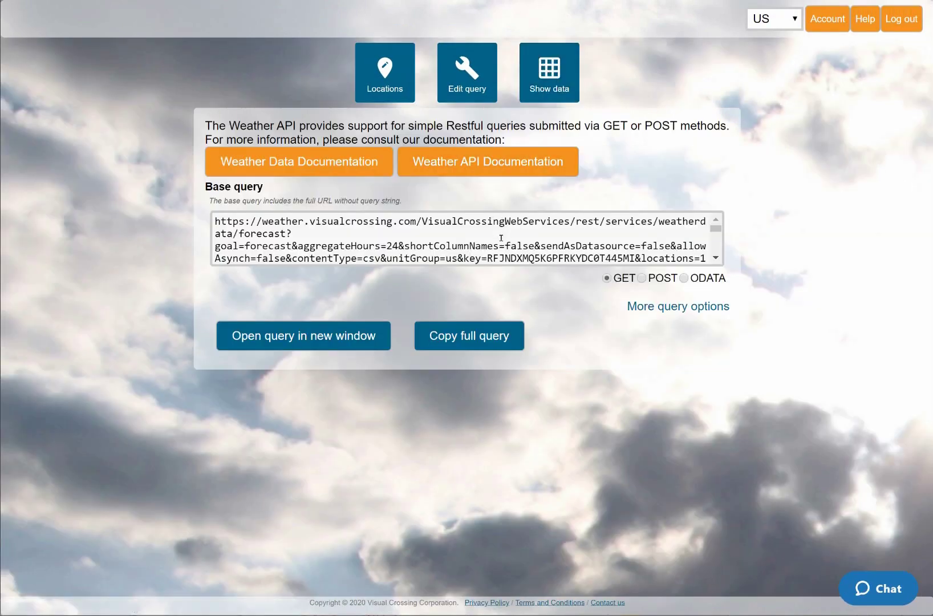
{"action": "left_click", "coordinate": [484, 335]}
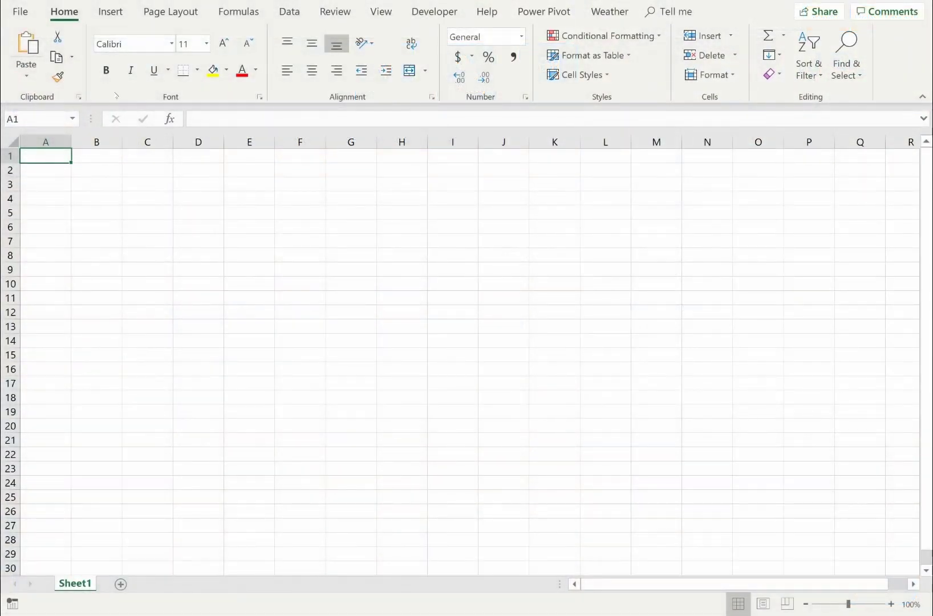
Step: Create an Excel From Web data source using the pasted Visual Crossing forecast query URL
{"action": "left_click", "coordinate": [288, 12]}
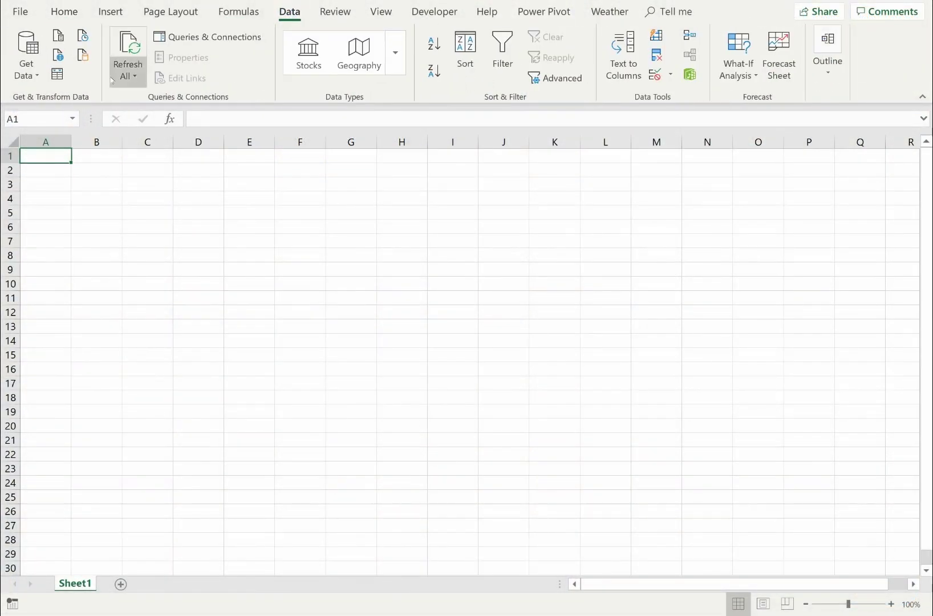
{"action": "left_click", "coordinate": [37, 80]}
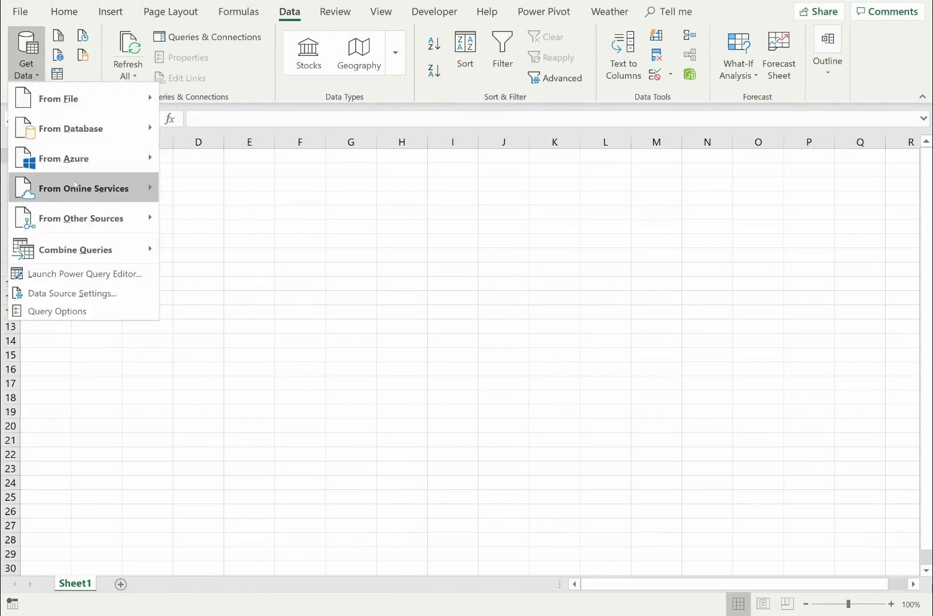
{"action": "mouse_move", "coordinate": [114, 219]}
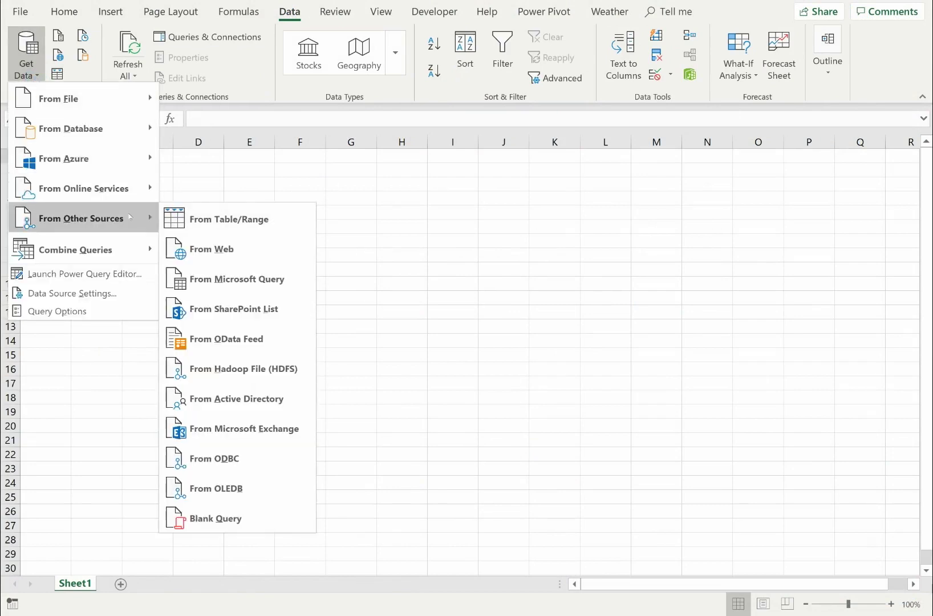
{"action": "left_click", "coordinate": [233, 250]}
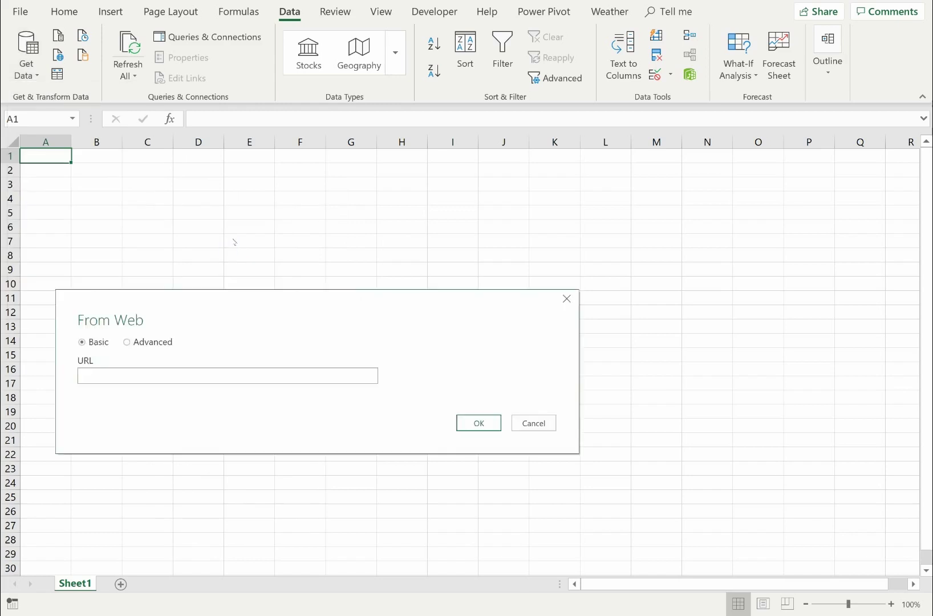
{"action": "left_click", "coordinate": [153, 376]}
{"action": "right_click", "coordinate": [155, 374]}
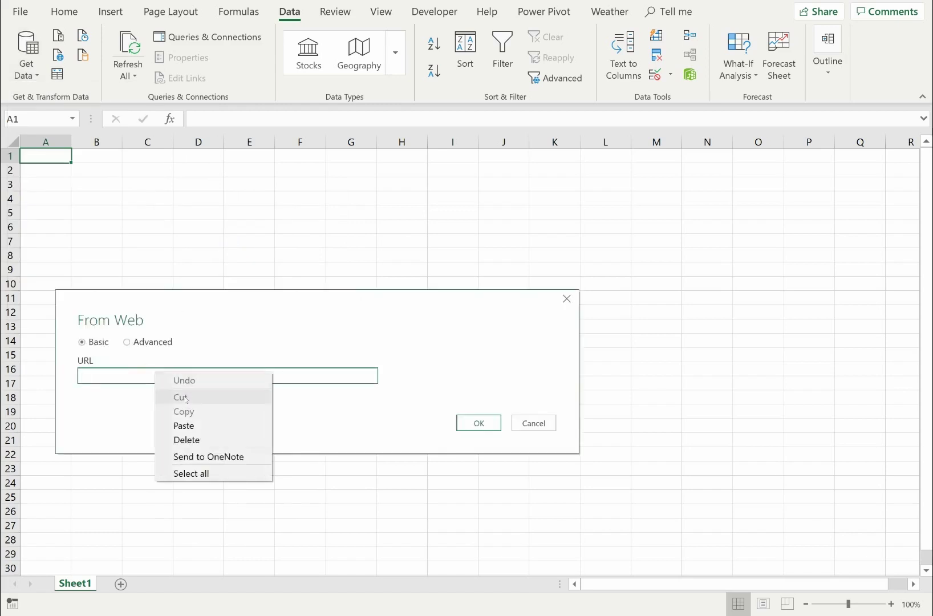
{"action": "left_click", "coordinate": [206, 426]}
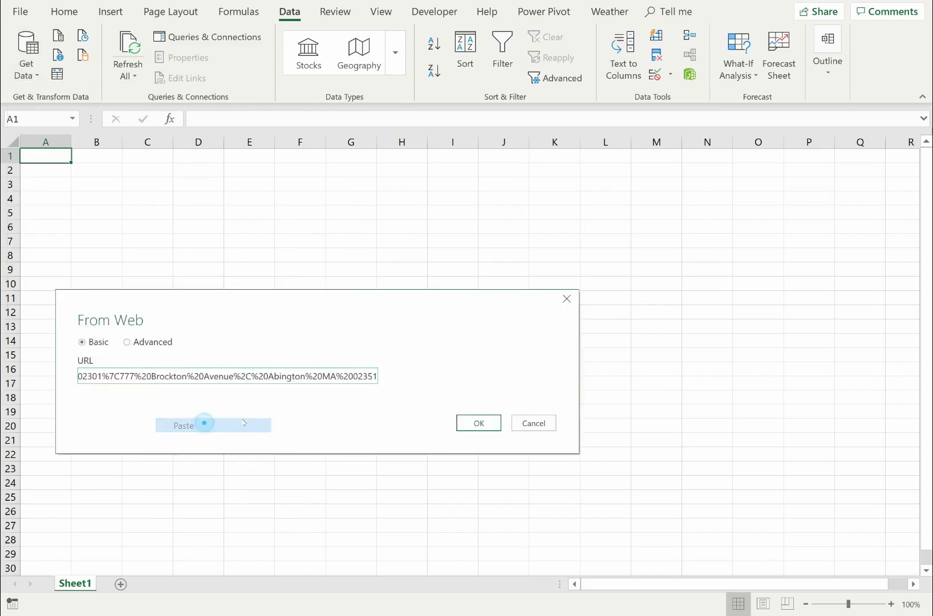
{"action": "left_click", "coordinate": [468, 423]}
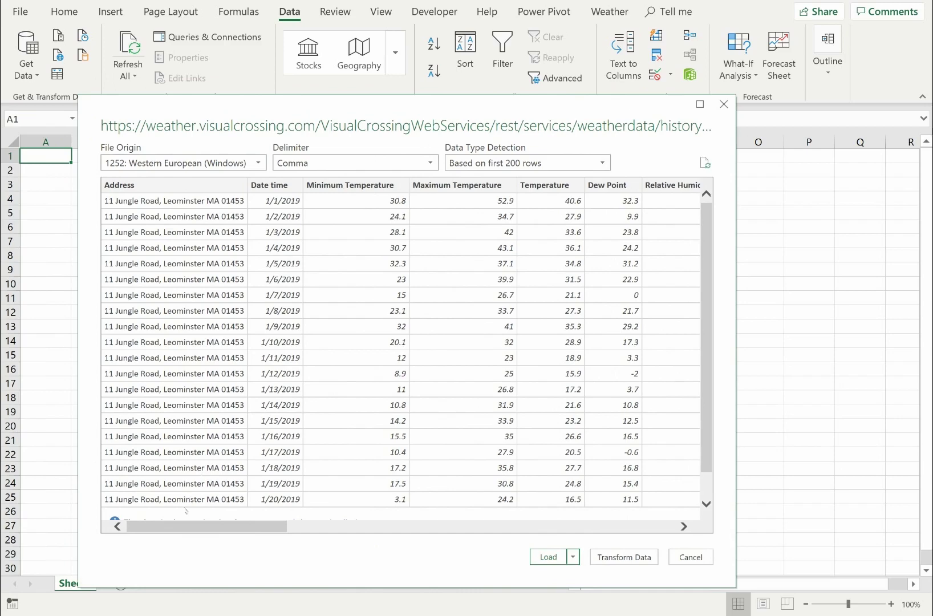
Step: Load the previewed forecast into a new sheet as a 304-row table
{"action": "left_click_drag", "start_coordinate": [178, 524], "coordinate": [141, 536]}
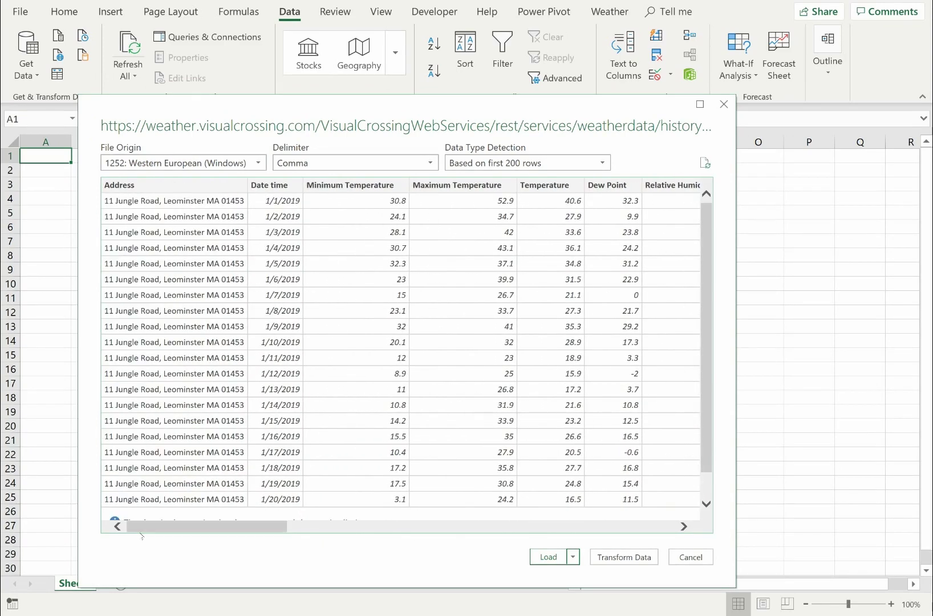
{"action": "left_click", "coordinate": [548, 556]}
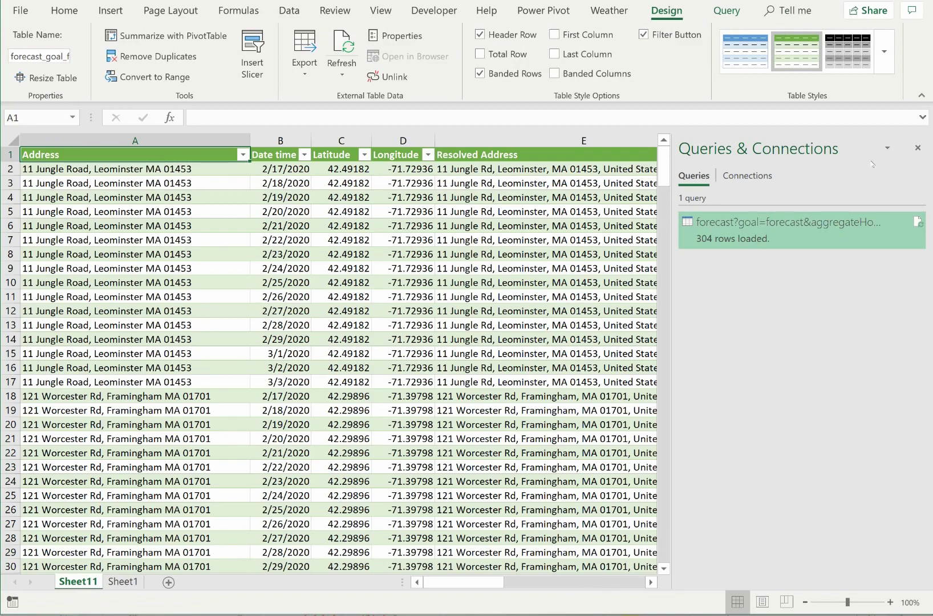
Step: Close Queries & Connections and select the Date time and Temperature columns
{"action": "left_click", "coordinate": [918, 148]}
{"action": "scroll", "coordinate": [827, 342], "scroll_direction": "right", "scroll_amount": 3}
{"action": "left_click", "coordinate": [827, 154]}
{"action": "scroll", "coordinate": [571, 342], "scroll_direction": "left", "scroll_amount": 5}
{"action": "left_click", "coordinate": [292, 145]}
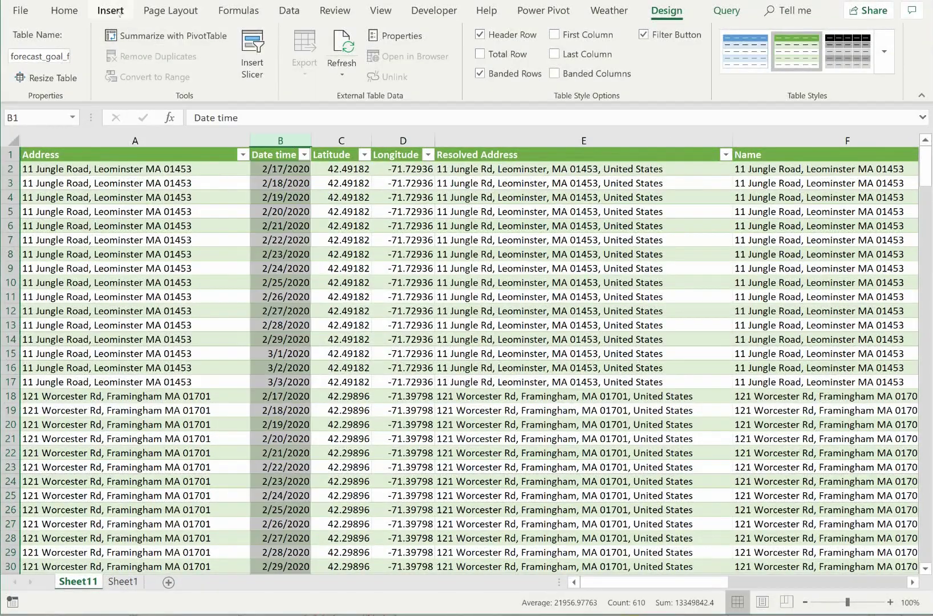
Step: Filter the Address column to show only the Jungle Road store
{"action": "left_click", "coordinate": [243, 155]}
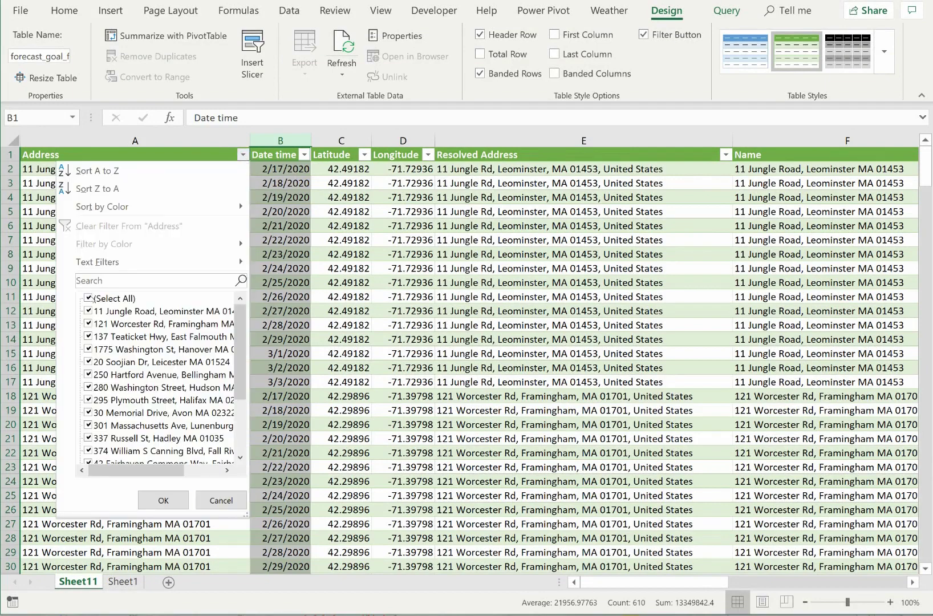
{"action": "left_click", "coordinate": [89, 298]}
{"action": "left_click", "coordinate": [88, 311]}
{"action": "left_click", "coordinate": [163, 500]}
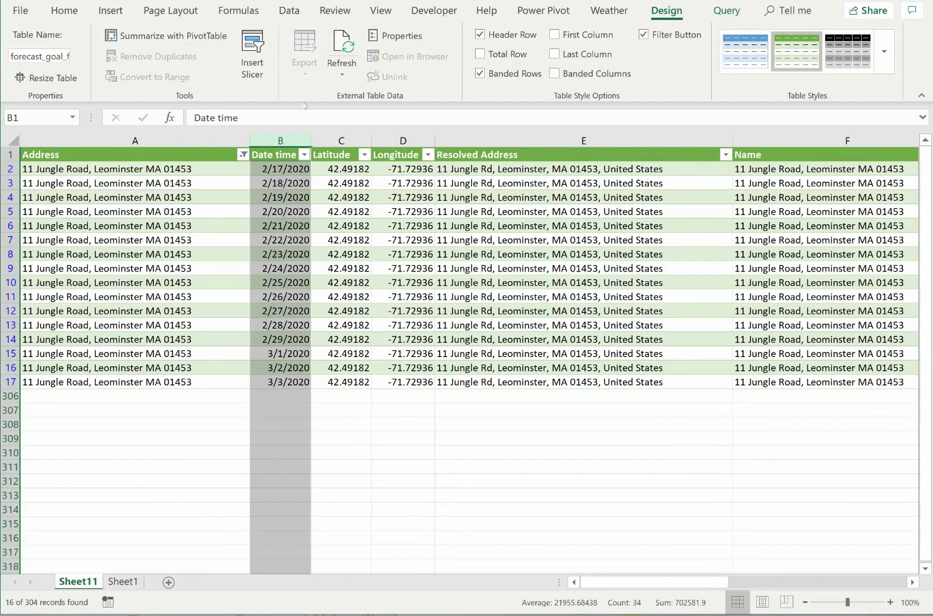
Step: Insert a 2-D line chart of the selected temperature data
{"action": "left_click", "coordinate": [110, 10]}
{"action": "left_click", "coordinate": [352, 53]}
{"action": "left_click", "coordinate": [371, 97]}
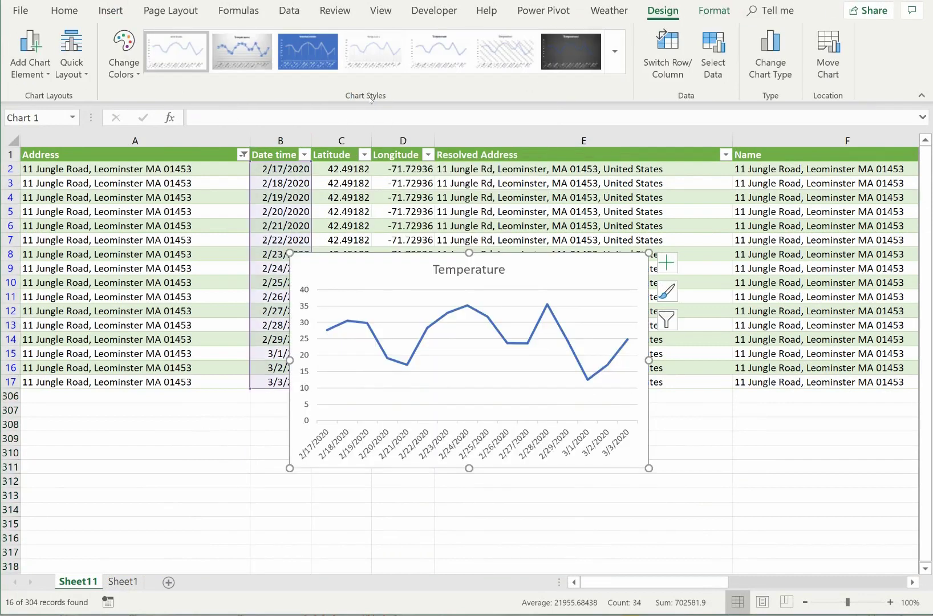
Step: In the Address filter, swap the Jungle Road store for the Hanover store
{"action": "left_click", "coordinate": [271, 153]}
{"action": "left_click", "coordinate": [243, 155]}
{"action": "left_click", "coordinate": [105, 311]}
{"action": "left_click", "coordinate": [90, 350]}
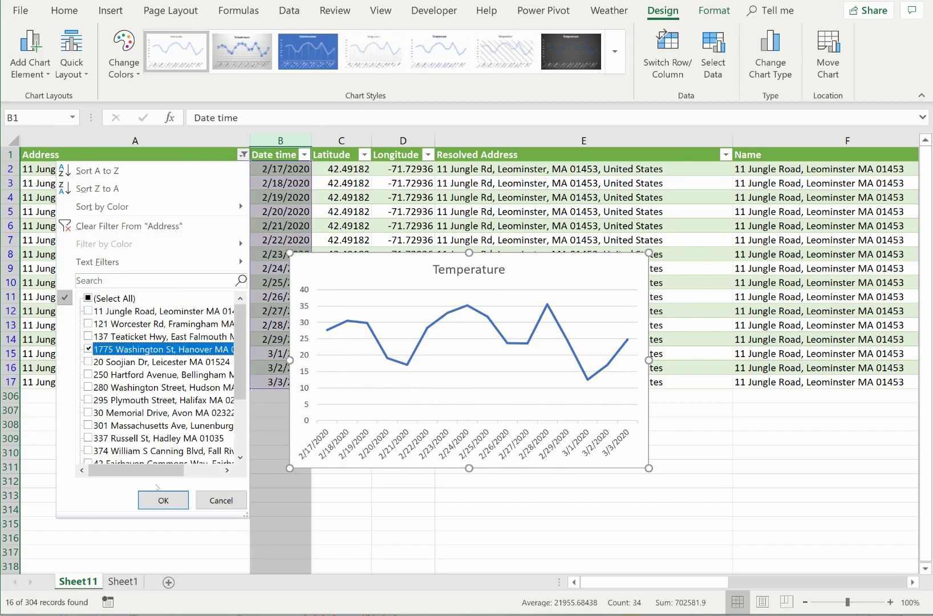
Step: Apply the Address filter so the table and chart show the Hanover store
{"action": "left_click", "coordinate": [164, 501]}
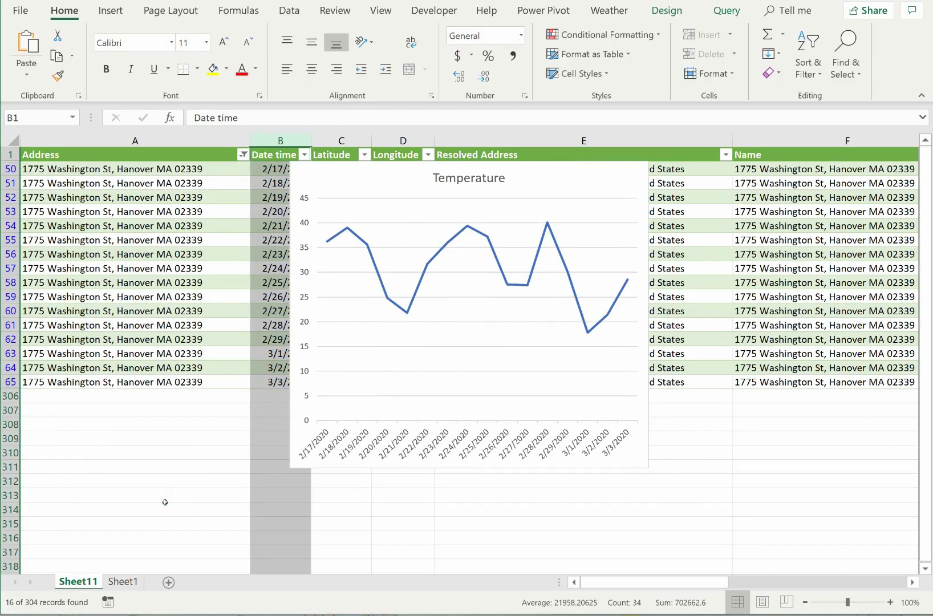